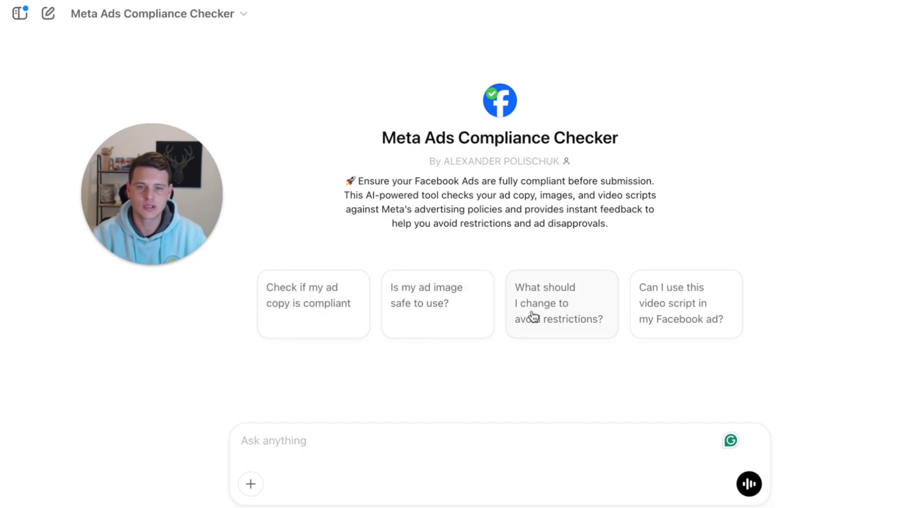
Submit the West Food Brands cookie ad copy for checking and highlight its fully compliant verdict
click(318, 316)
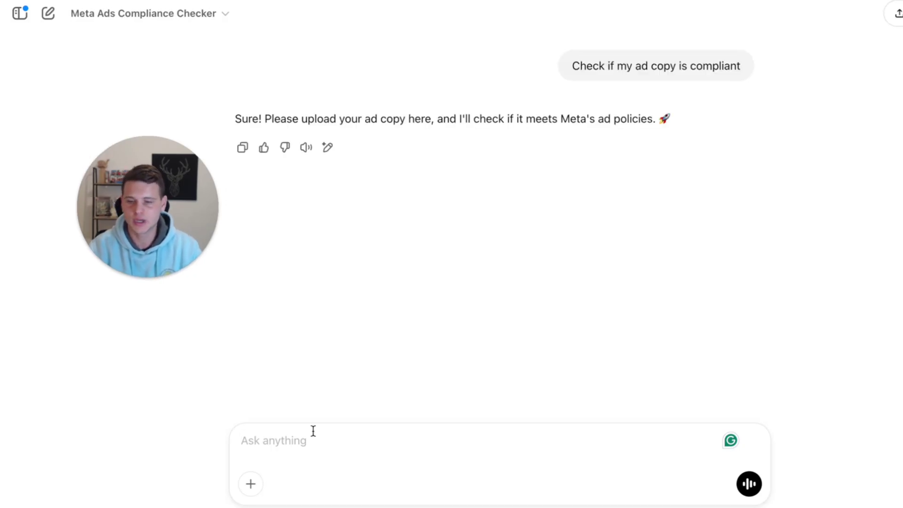
key(ctrl+v)
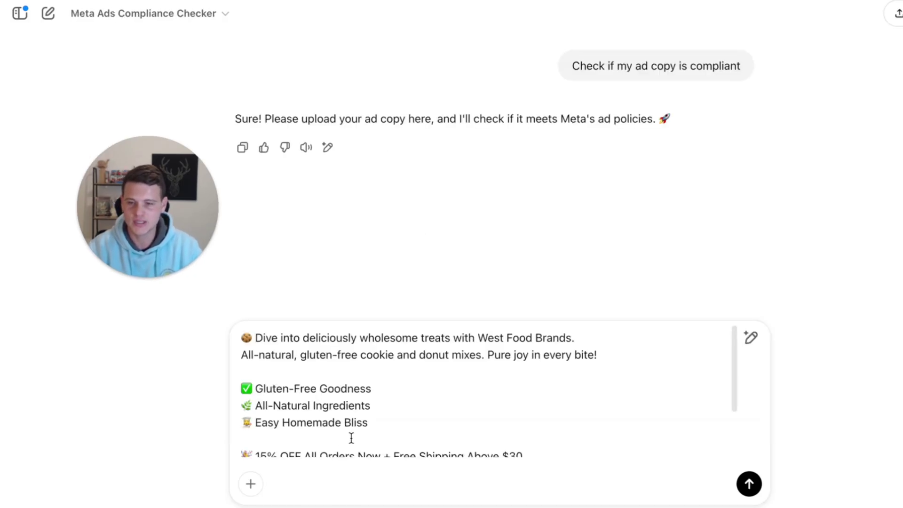
key(Return)
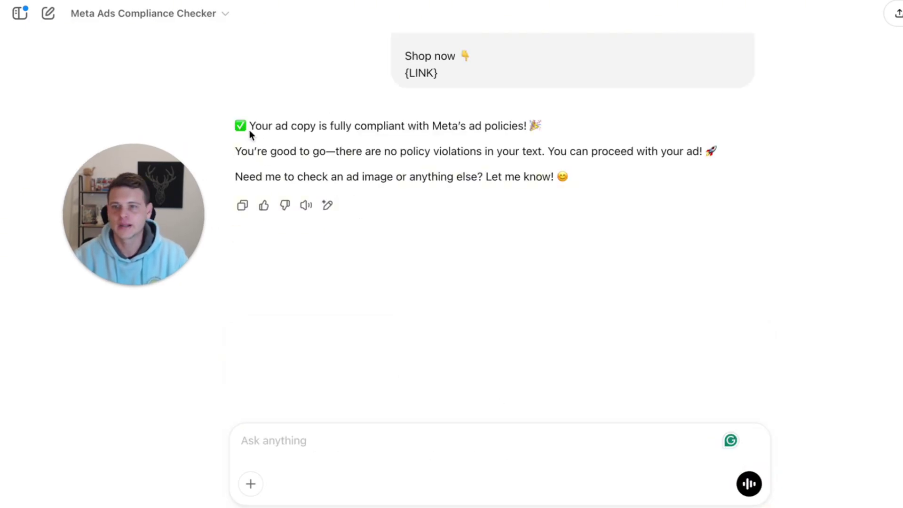
drag(248, 126, 704, 190)
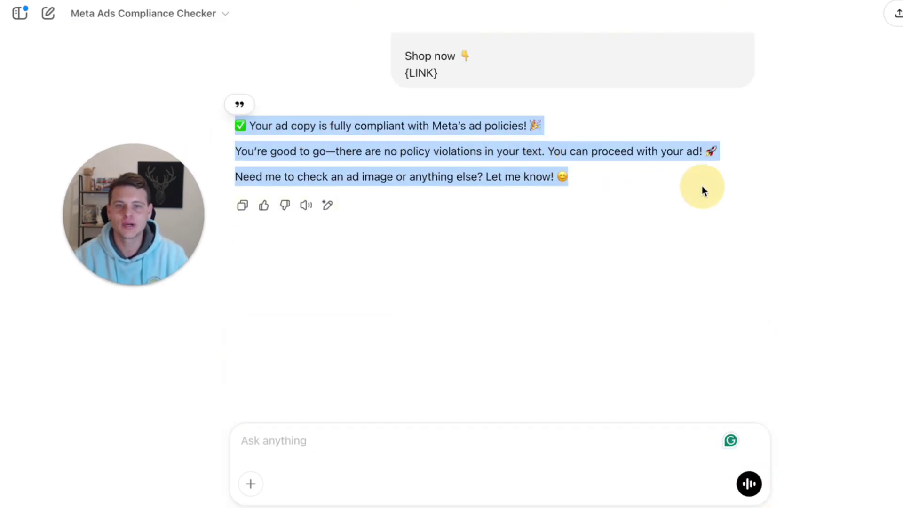
click(704, 190)
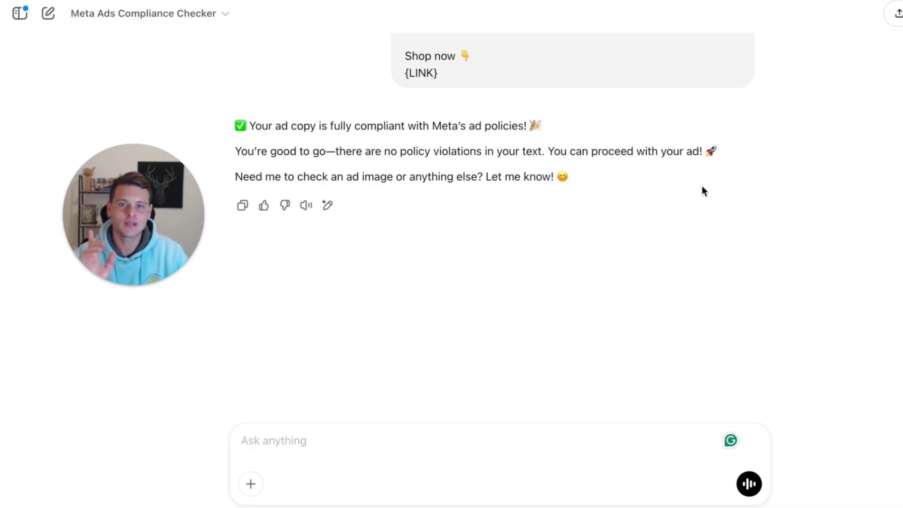
Paste the Eardoc ad copy with its link and send it for compliance review
click(475, 449)
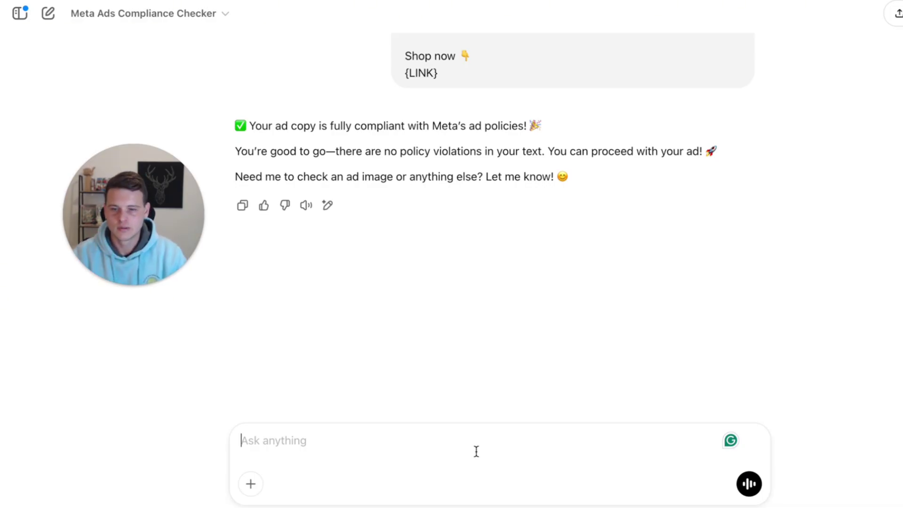
text(😖👂 Is your child struggling with ear pain? 😌 Say goodbye to antibiotics and ear tubes! 🚫💉 The Eardoc is a natural, non-invasive solution that uses gentle vibrations to relieve ear infections and fluid buildup in minutes. 🕒💨 💥 Get $35 off by sharing a quick video testimonial! 🎥👇 Tap below to grab yours before stock runs out! ⏳  eardoc.healthcare/collections/frontpage/products/eardoc)
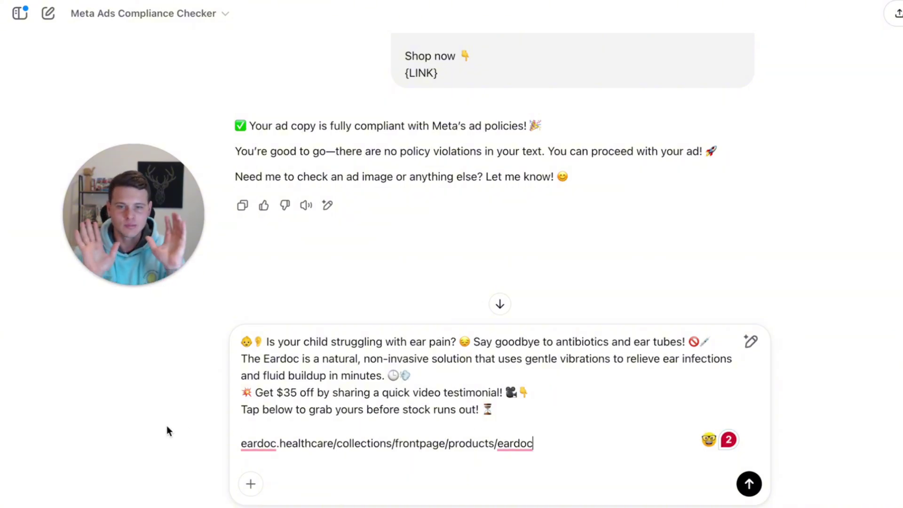
click(749, 484)
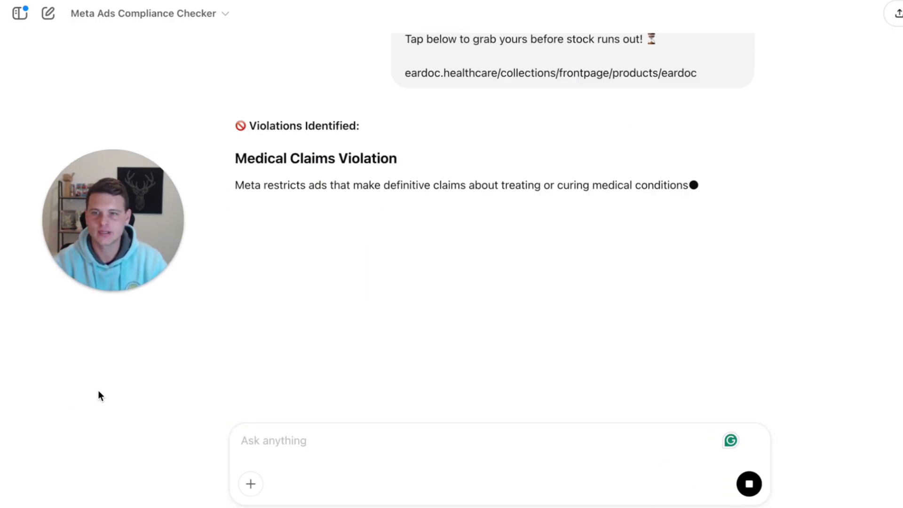
Highlight the flagged antibiotics and ear tubes medical claim, then copy the Revised Ad Copy
drag(236, 158, 397, 158)
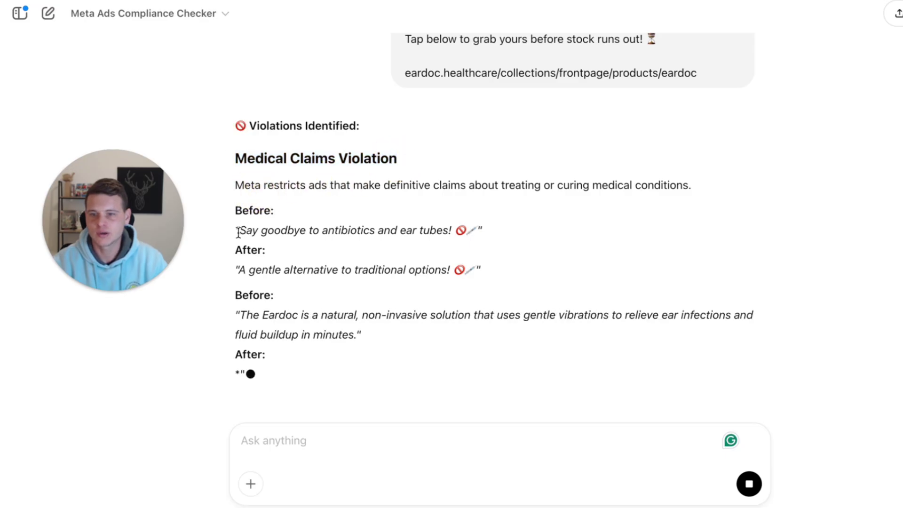
drag(238, 230, 459, 232)
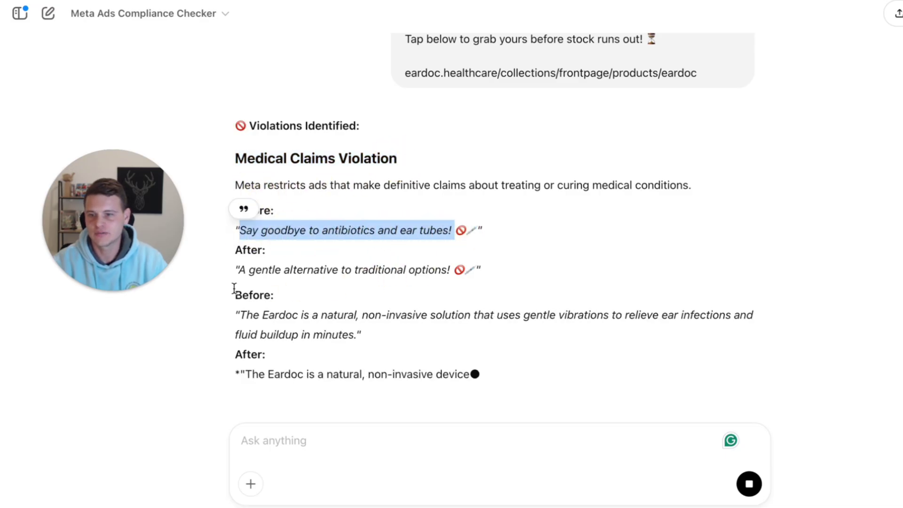
drag(239, 269, 438, 267)
scroll(405, 268, down, 6)
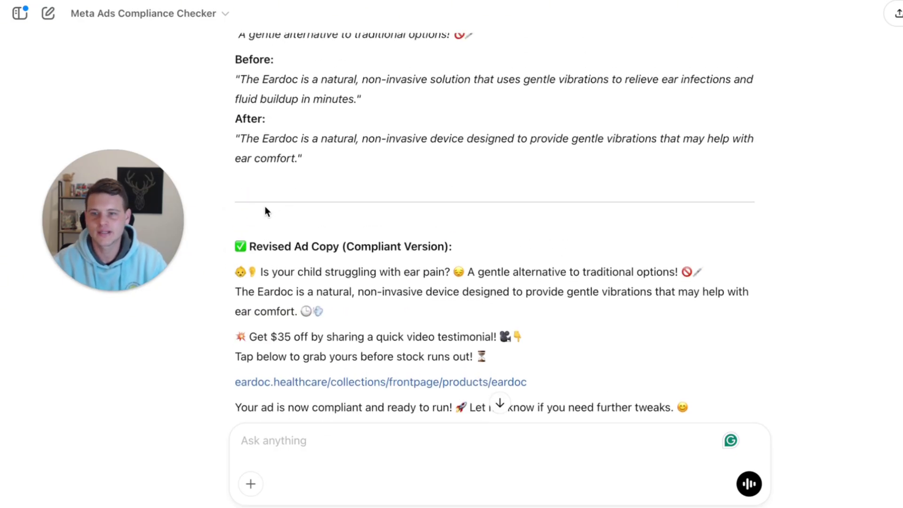
drag(236, 181, 459, 187)
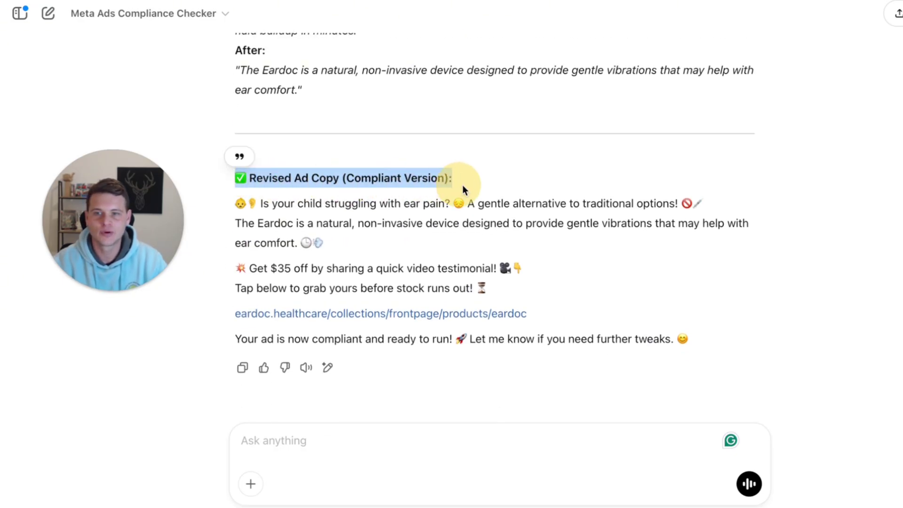
click(511, 189)
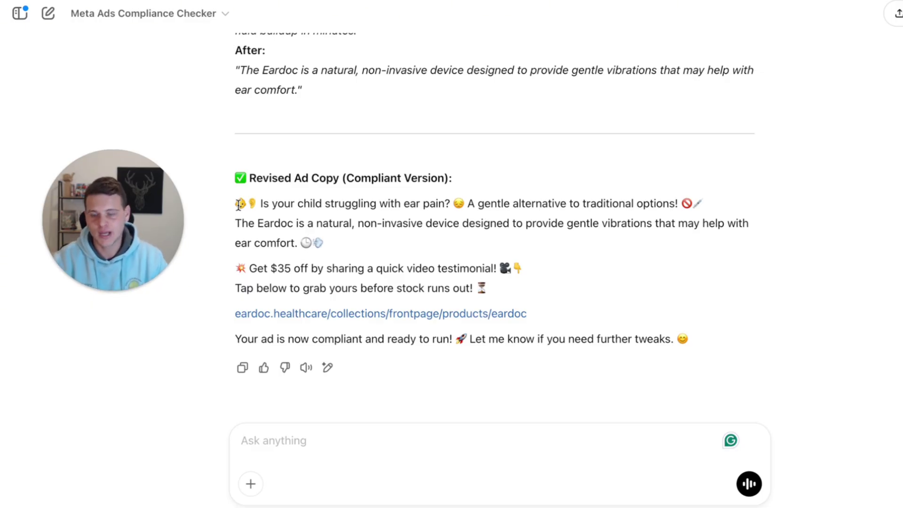
drag(238, 203, 544, 312)
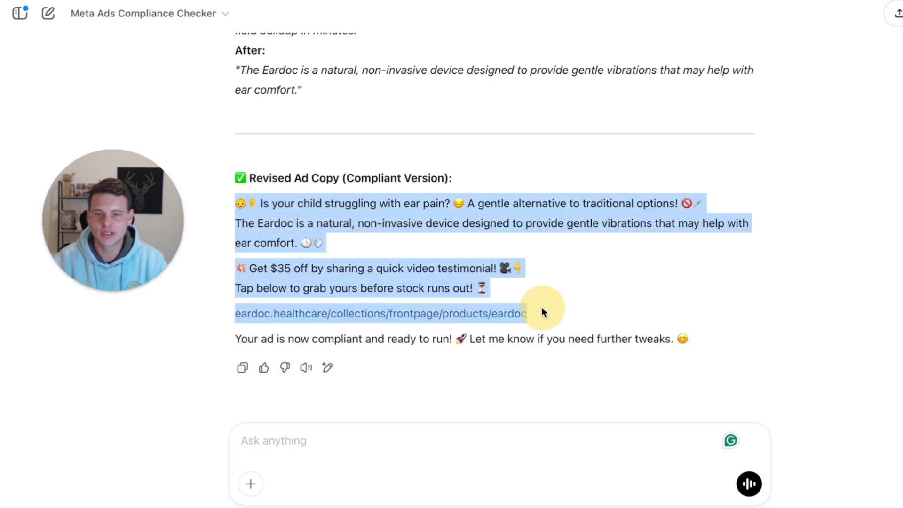
key(ctrl+c)
Resubmit the revised Eardoc ad copy and highlight its fully compliant, no-violations verdict
click(445, 452)
key(ctrl+v)
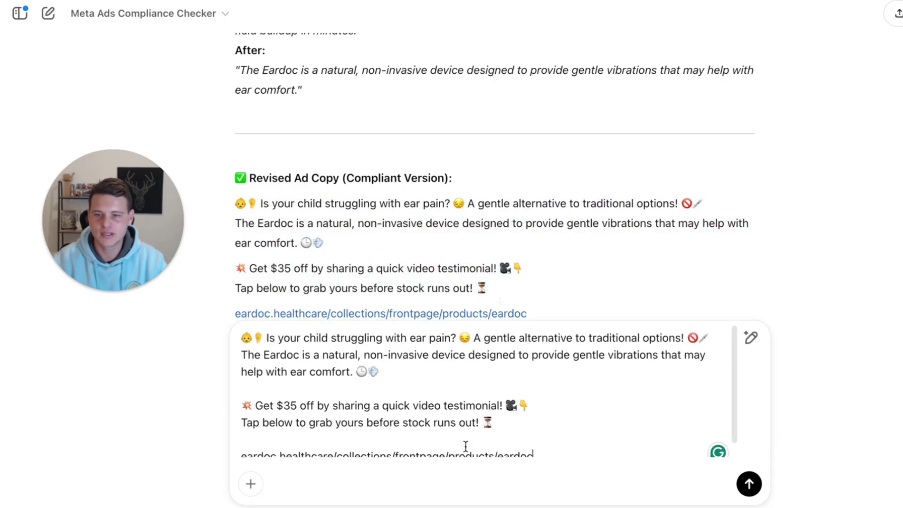
click(749, 484)
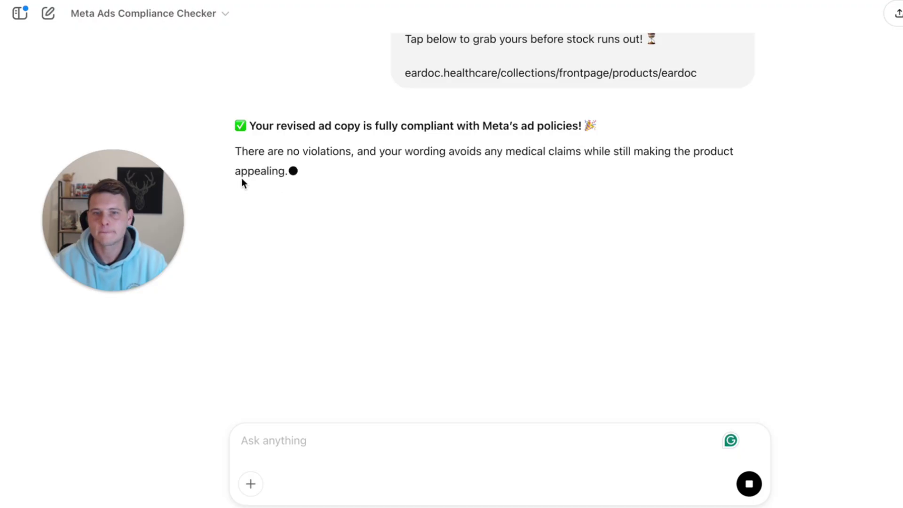
drag(236, 125, 577, 130)
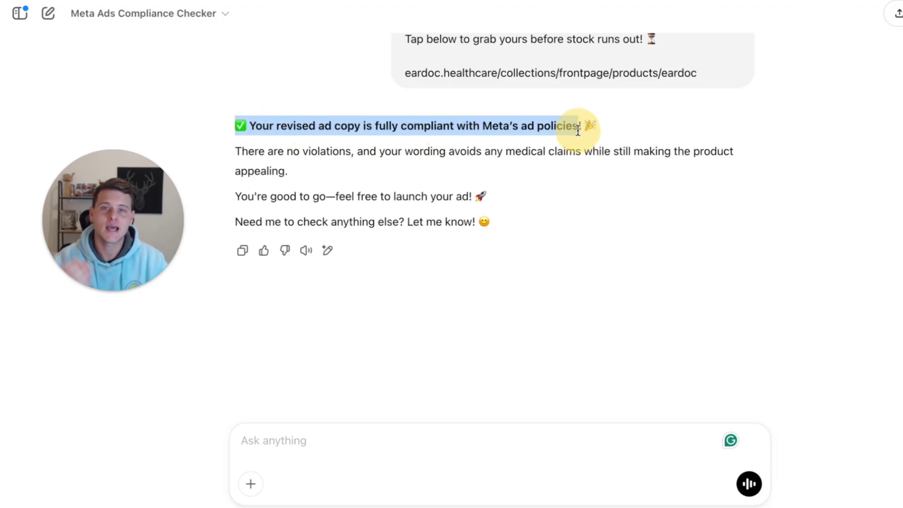
click(519, 171)
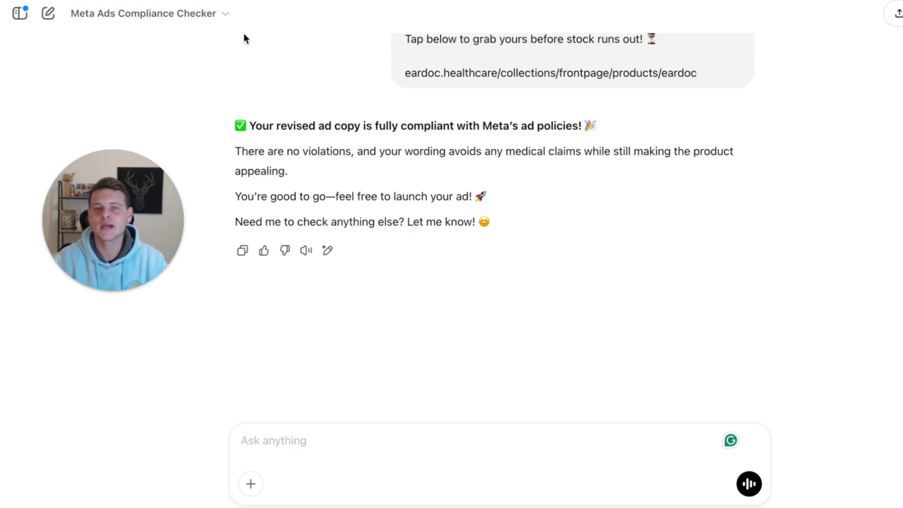
click(210, 25)
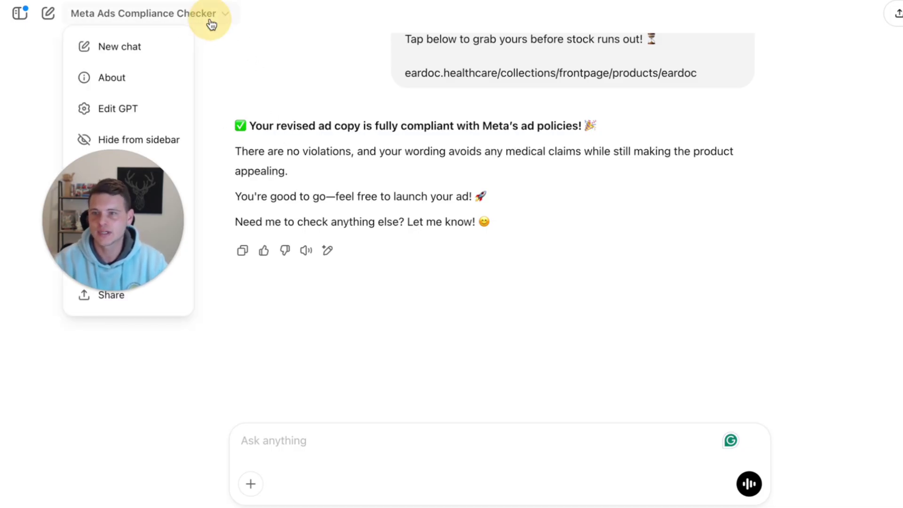
In a new chat, submit the Weave, Organize & Simplify loom organiser ad image for the safety check
click(157, 45)
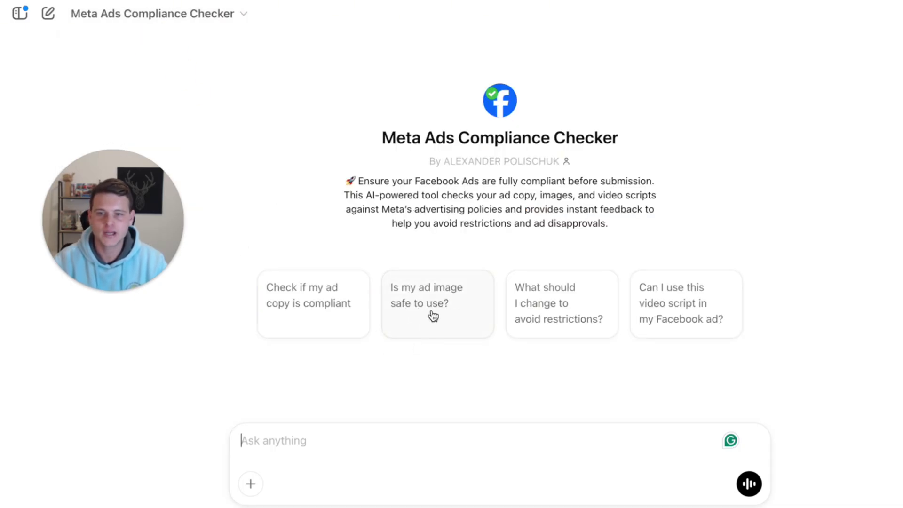
click(430, 309)
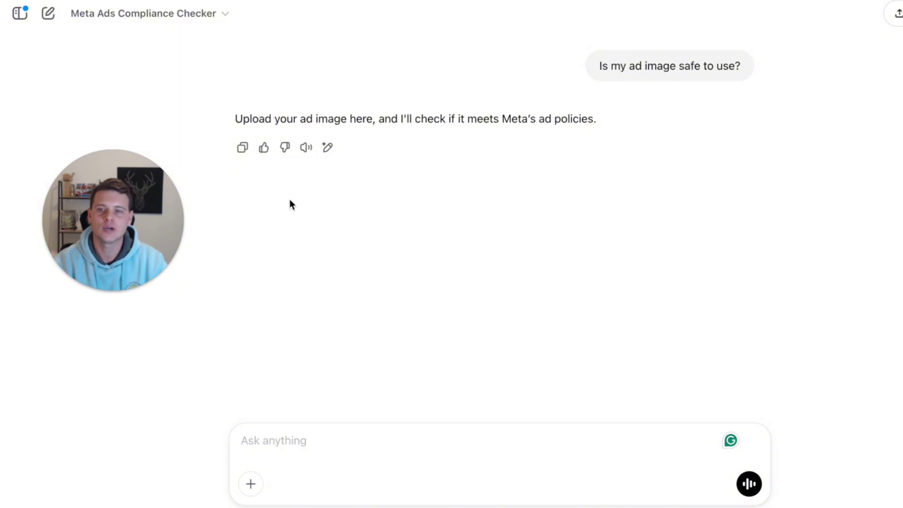
key(ctrl+v)
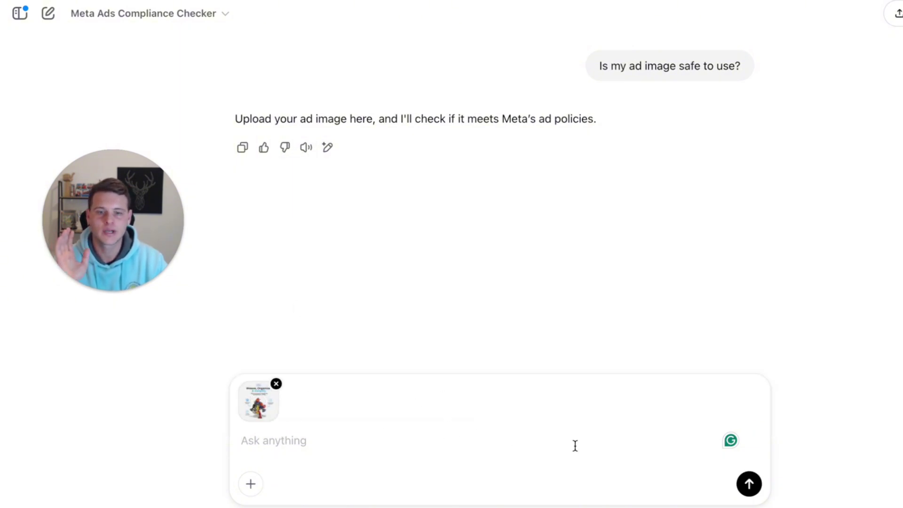
click(750, 487)
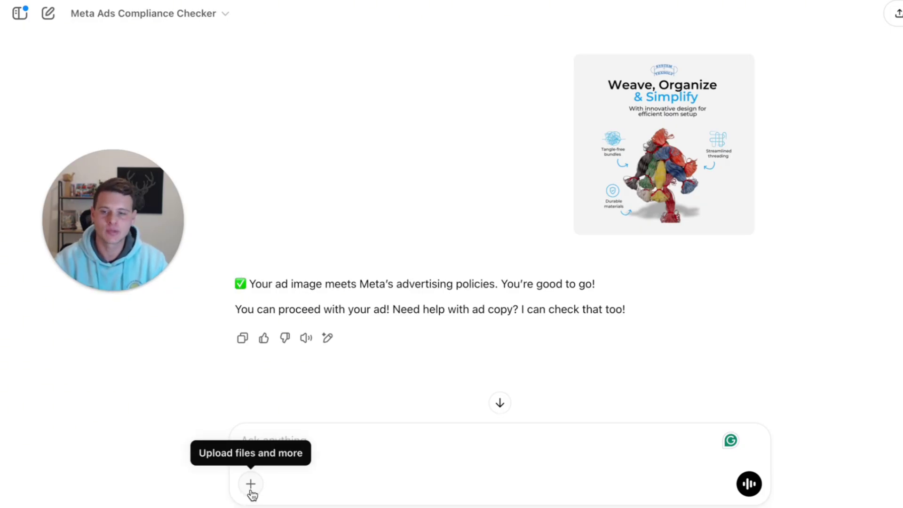
Submit the pain-relief ad image and highlight rewrites 'Designed for Comfort Anywhere' and 'Compact Ear Care Solution'
key(ctrl+v)
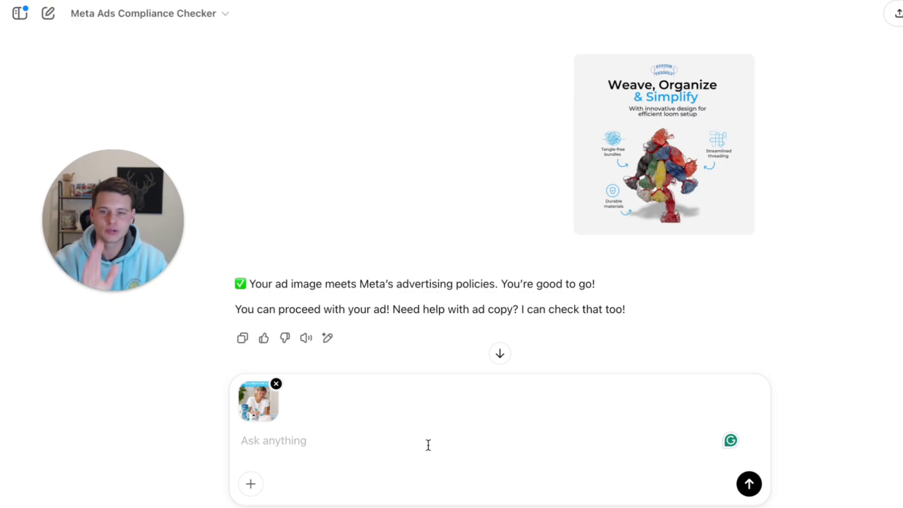
click(749, 485)
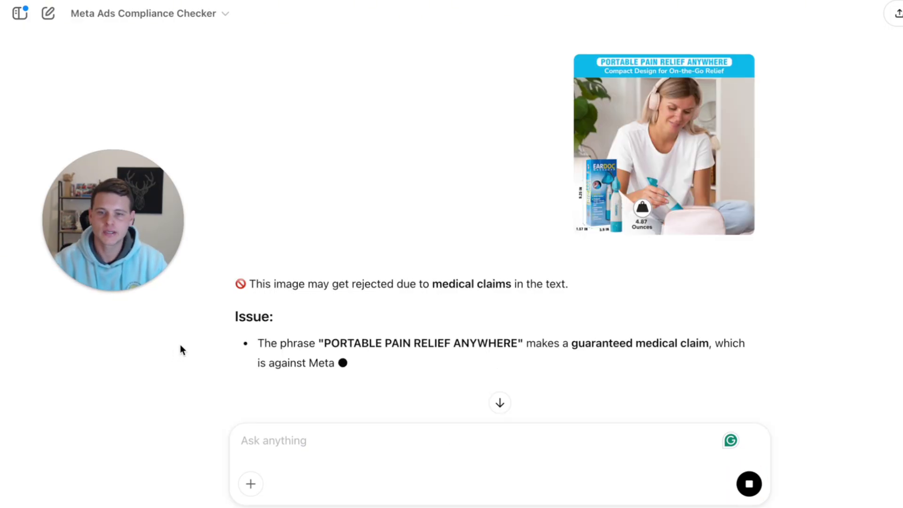
scroll(207, 306, down, 4)
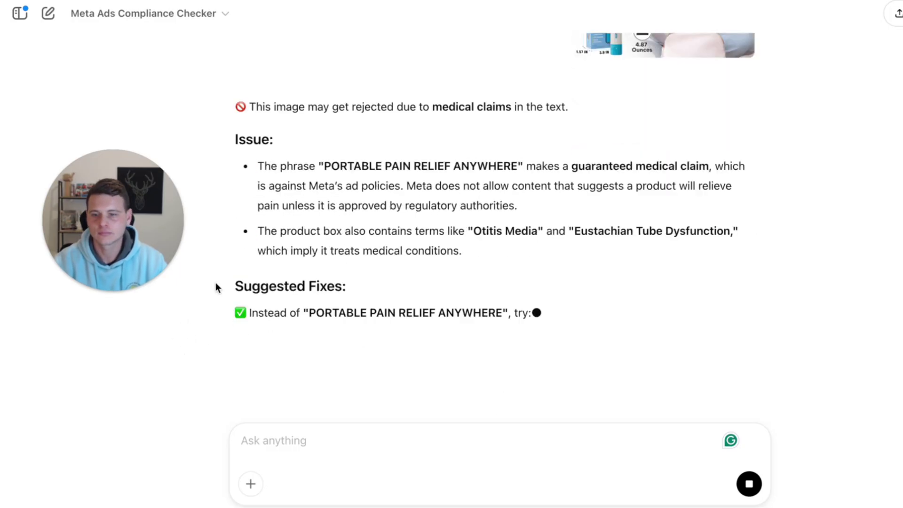
scroll(263, 254, up, 1)
drag(324, 221, 516, 224)
scroll(504, 224, up, 4)
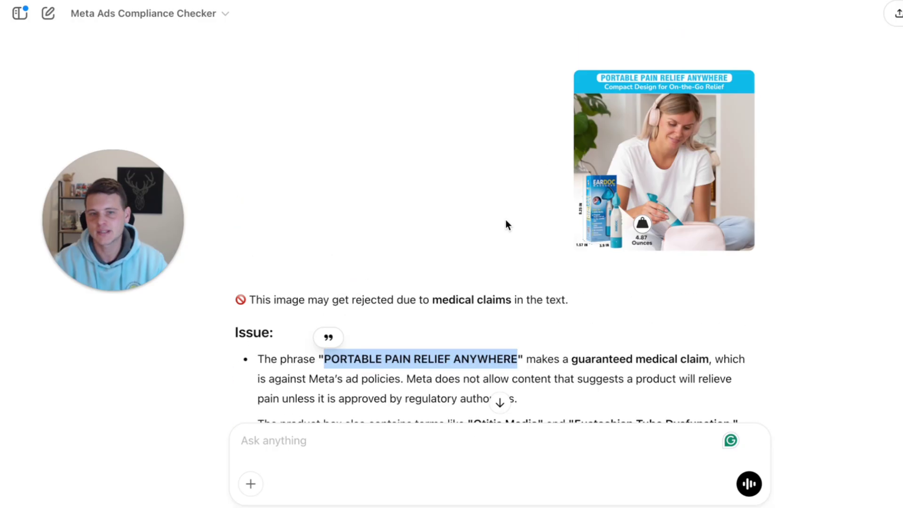
scroll(328, 289, down, 5)
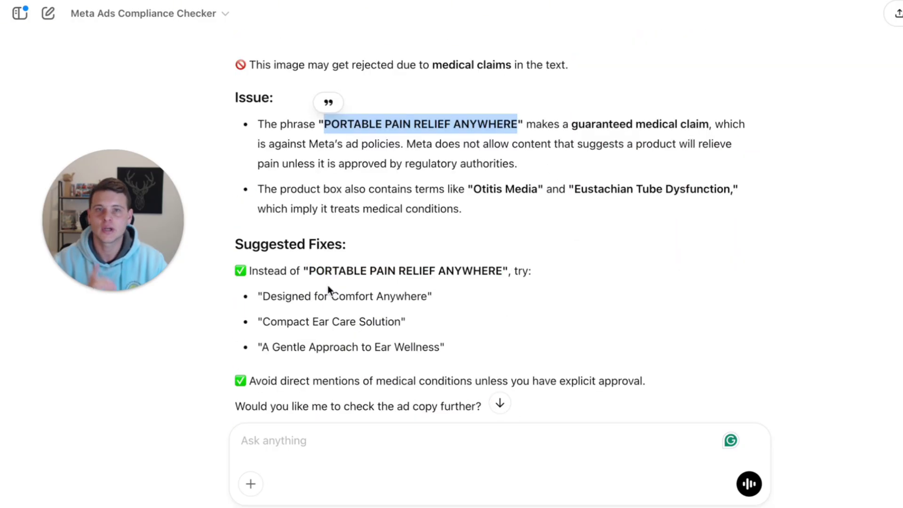
drag(271, 297, 430, 295)
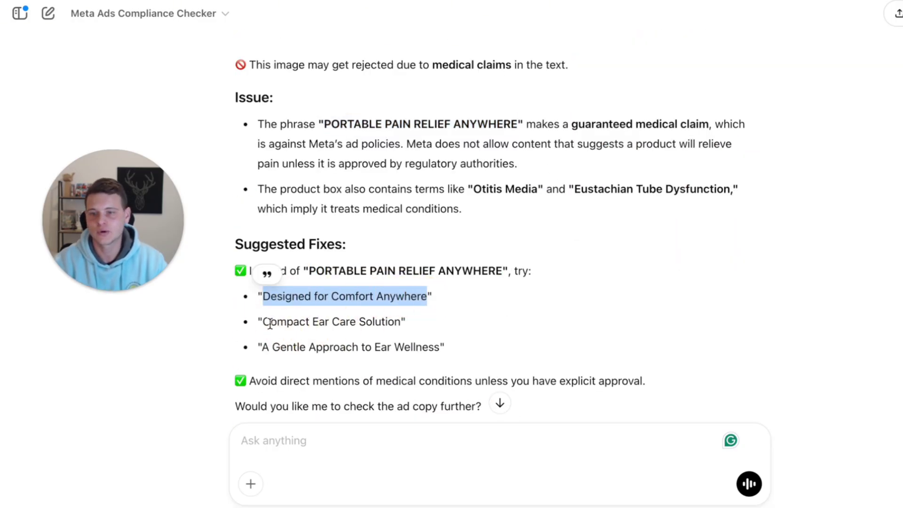
drag(263, 322, 428, 321)
click(299, 232)
Highlight the flagged medical condition terms, the treatment implication and the explicit approval caveat
scroll(300, 232, up, 1)
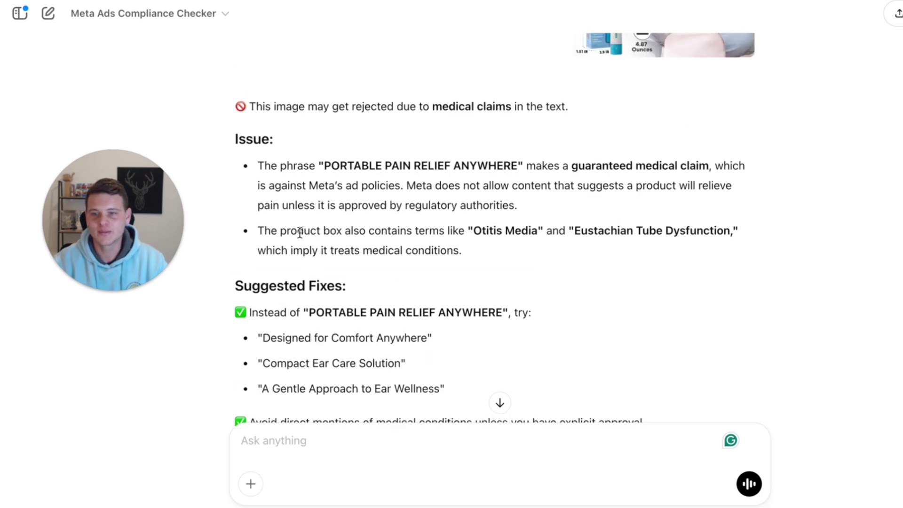
scroll(264, 231, up, 1)
drag(258, 242, 498, 252)
scroll(503, 247, up, 2)
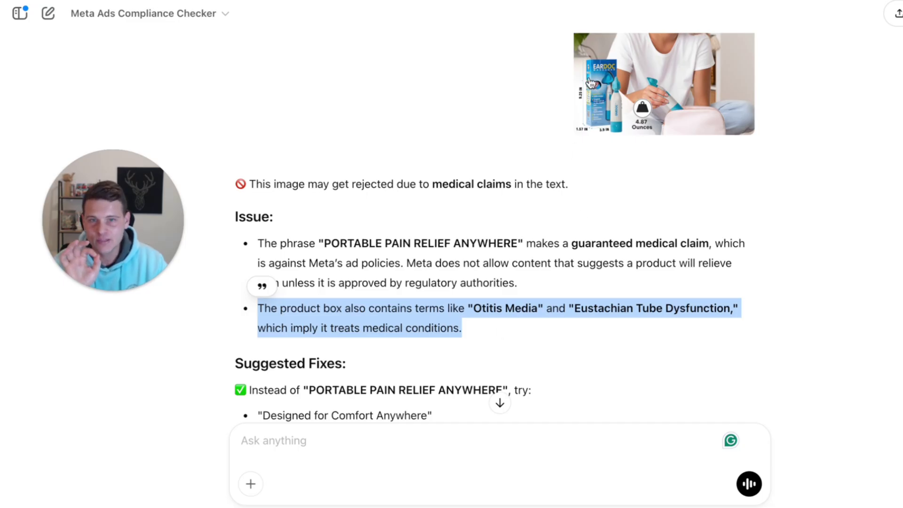
click(468, 312)
drag(473, 311, 723, 303)
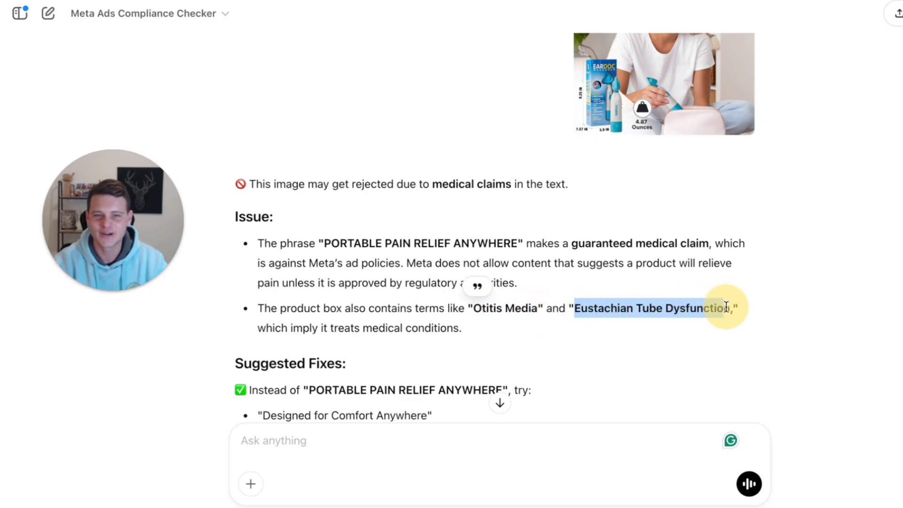
click(290, 328)
drag(290, 328, 463, 328)
click(464, 330)
scroll(464, 328, down, 4)
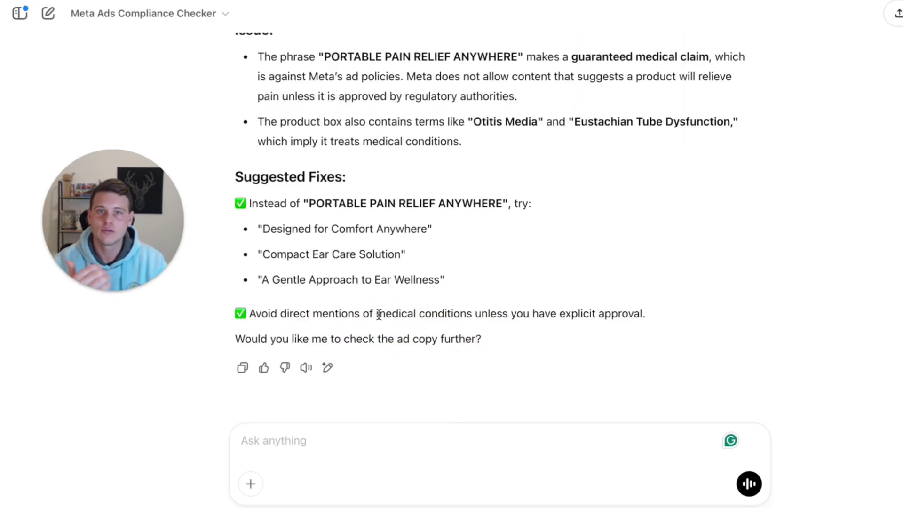
drag(523, 315, 643, 314)
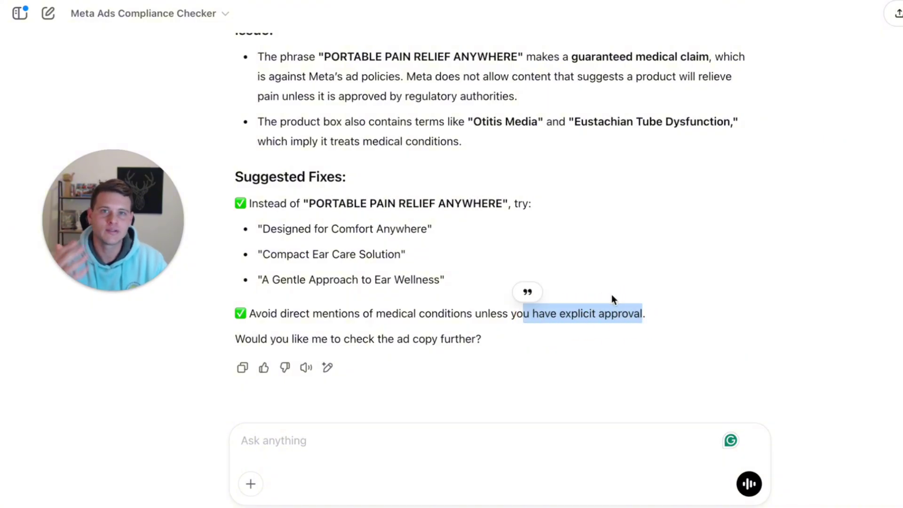
click(613, 295)
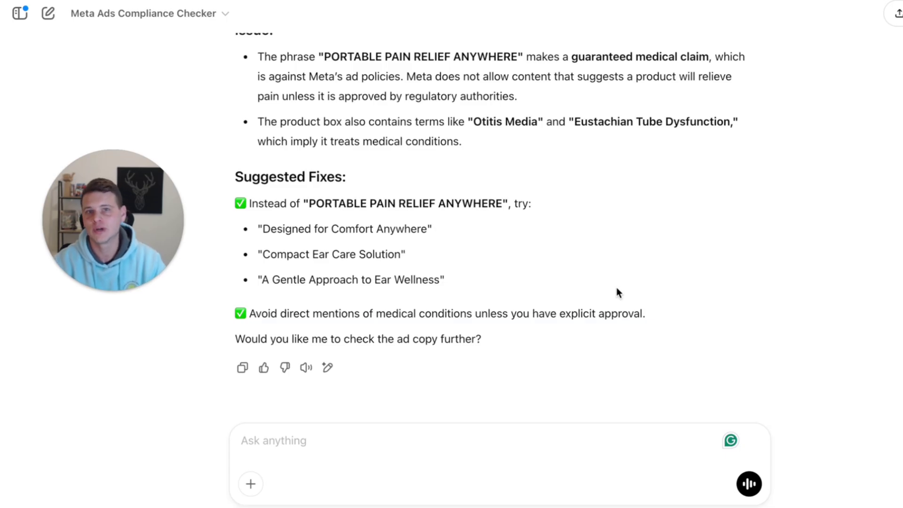
scroll(620, 286, up, 1)
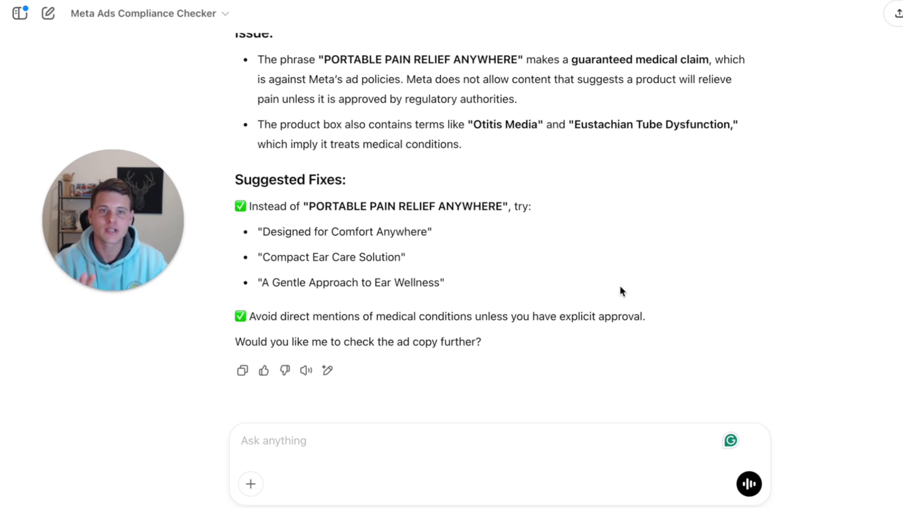
scroll(655, 296, up, 1)
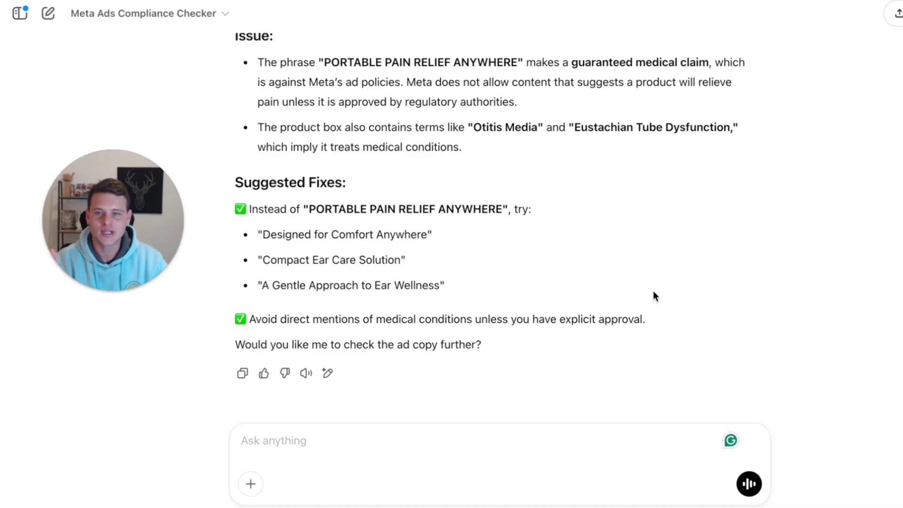
Scroll the Meta Transparency Center's Introduction to the Advertising Standards page to its Overview section
click(181, 15)
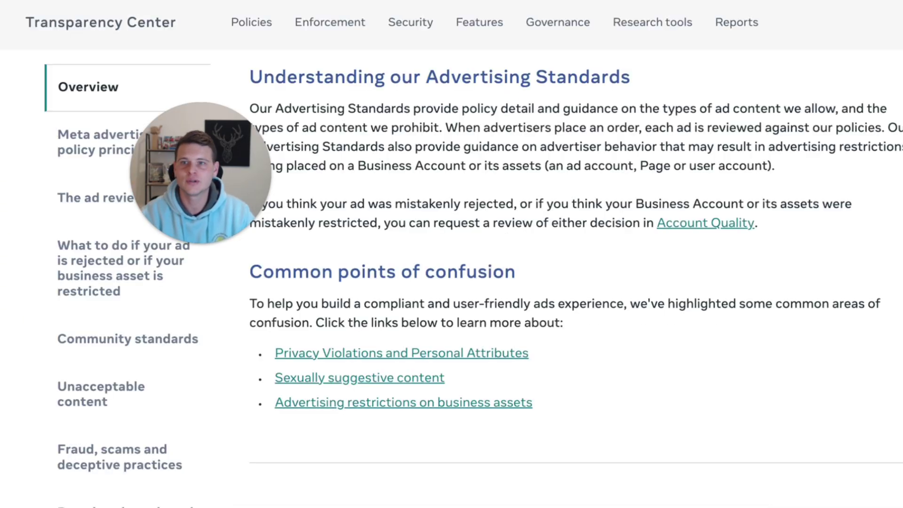
scroll(537, 163, up, 10)
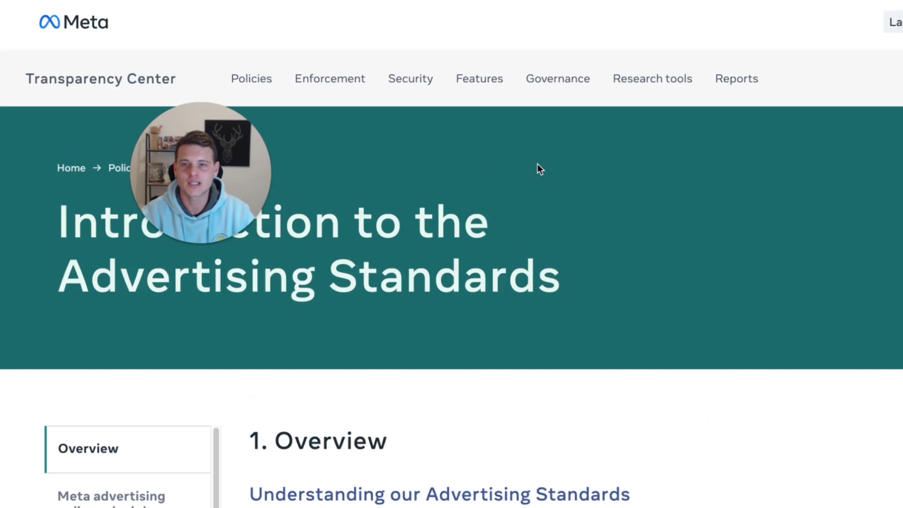
scroll(530, 191, down, 1)
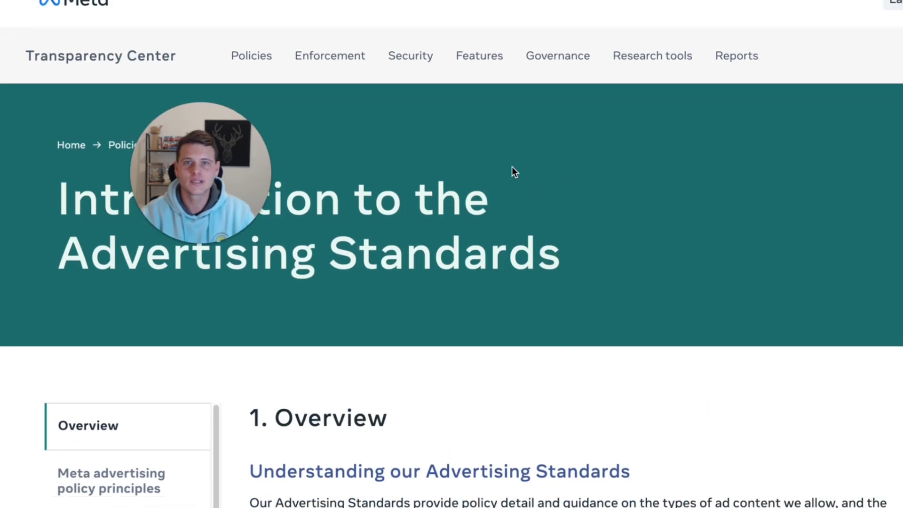
scroll(611, 254, down, 8)
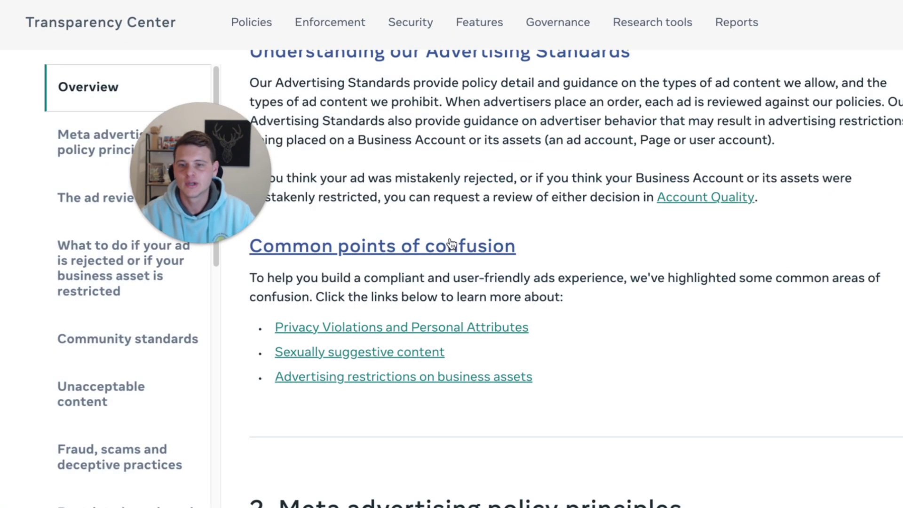
scroll(616, 252, down, 1)
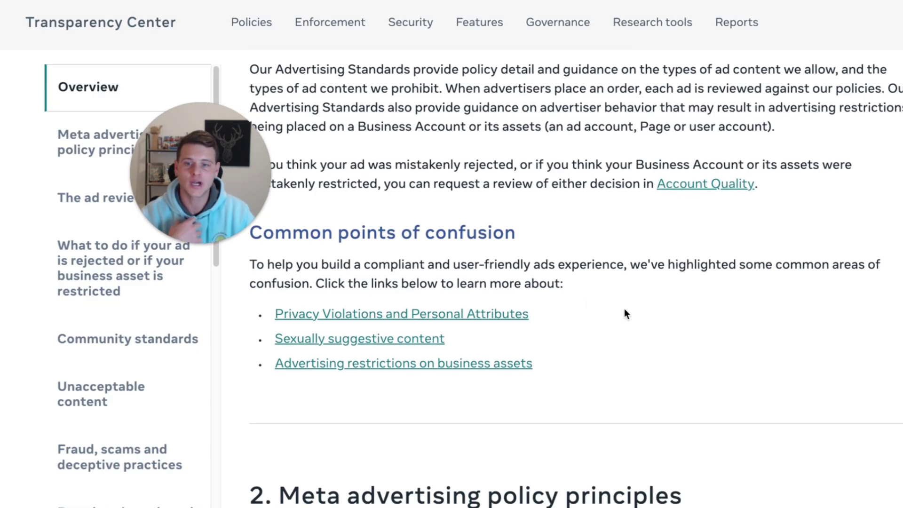
scroll(623, 307, down, 1)
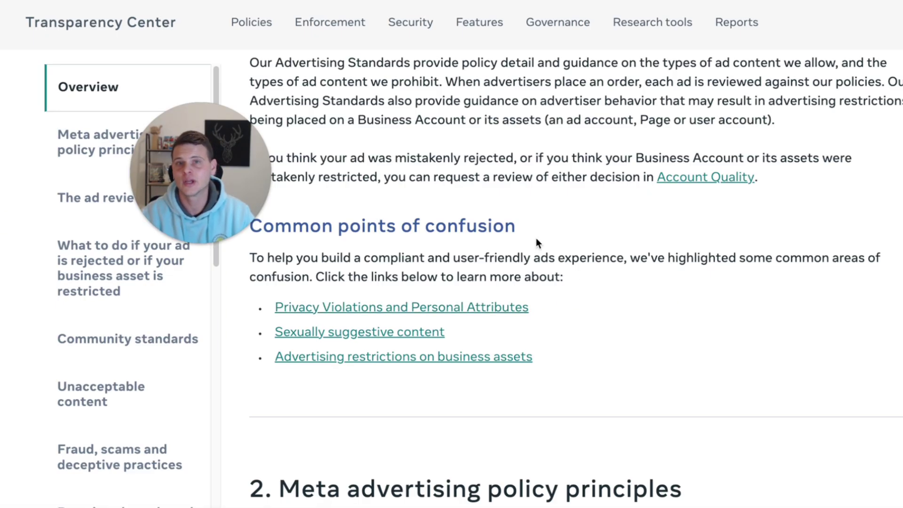
scroll(385, 203, up, 1)
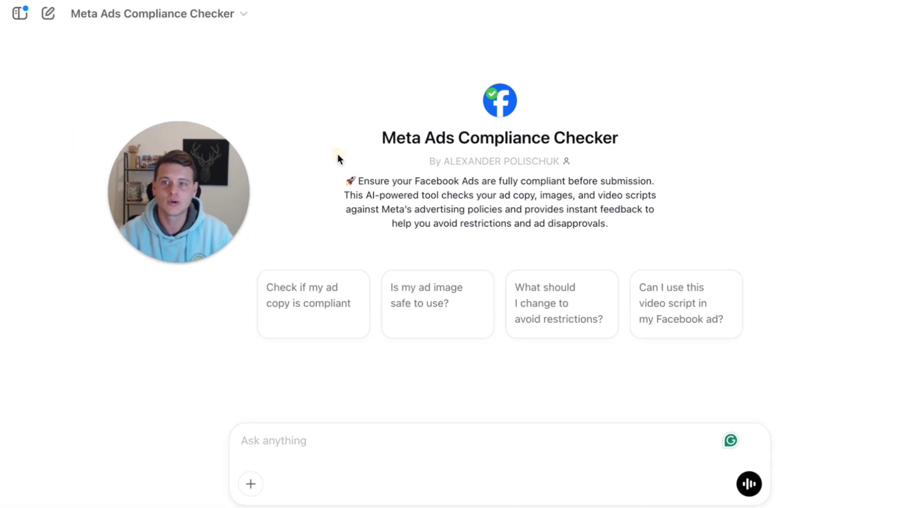